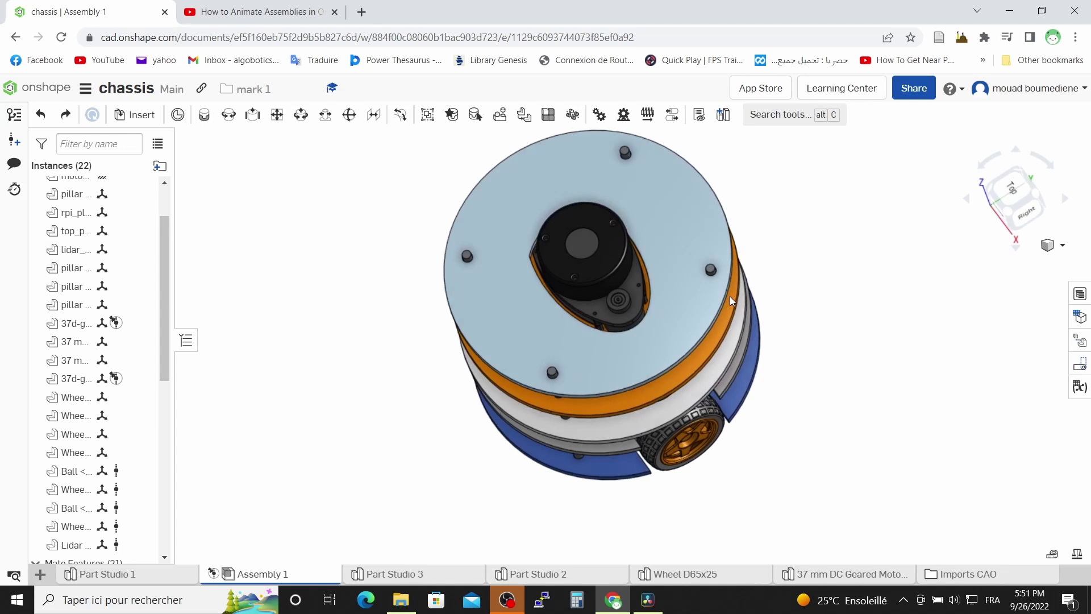
- Orbit the chassis assembly from the top isometric view to a level front view
right_click_drag(733, 285, 784, 238)
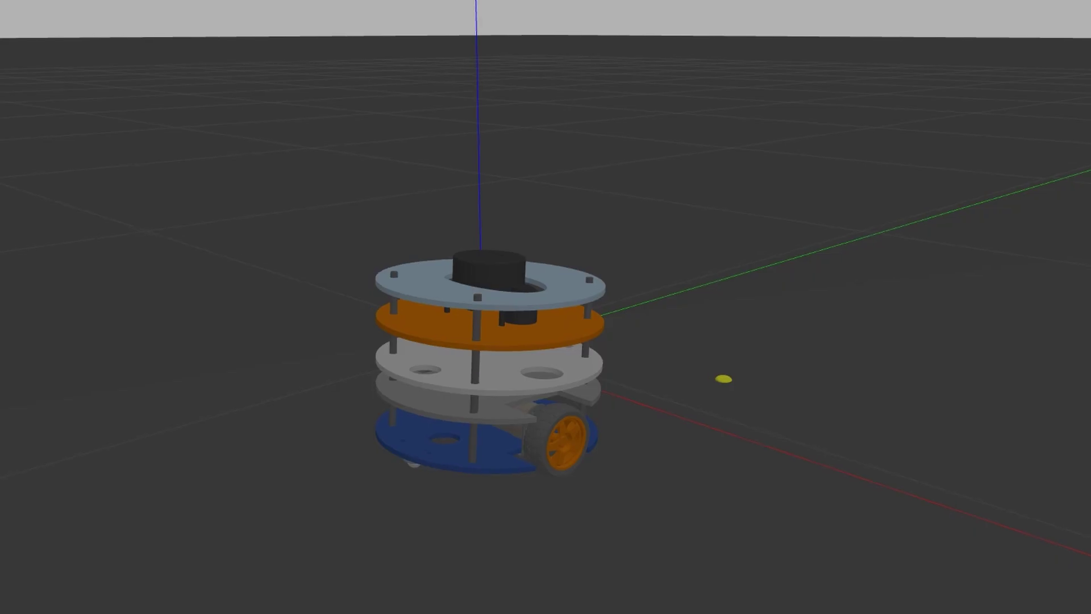
- Zoom out and back in on the Gazebo robot, then pan it toward the right of the view
scroll(723, 379, "down", 3)
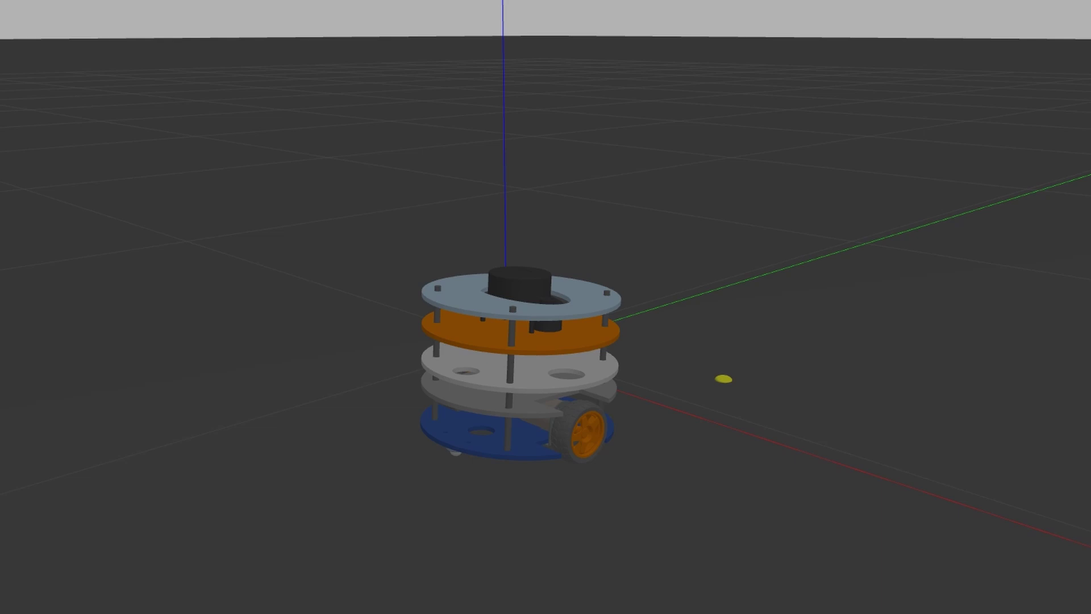
scroll(600, 370, "down", 2)
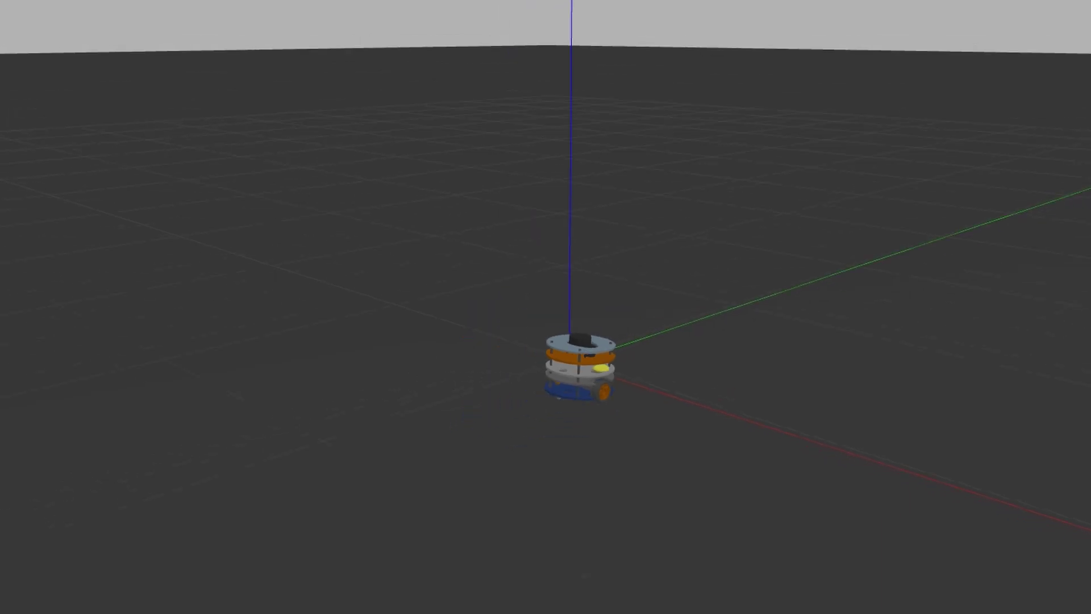
scroll(600, 370, "up", 6)
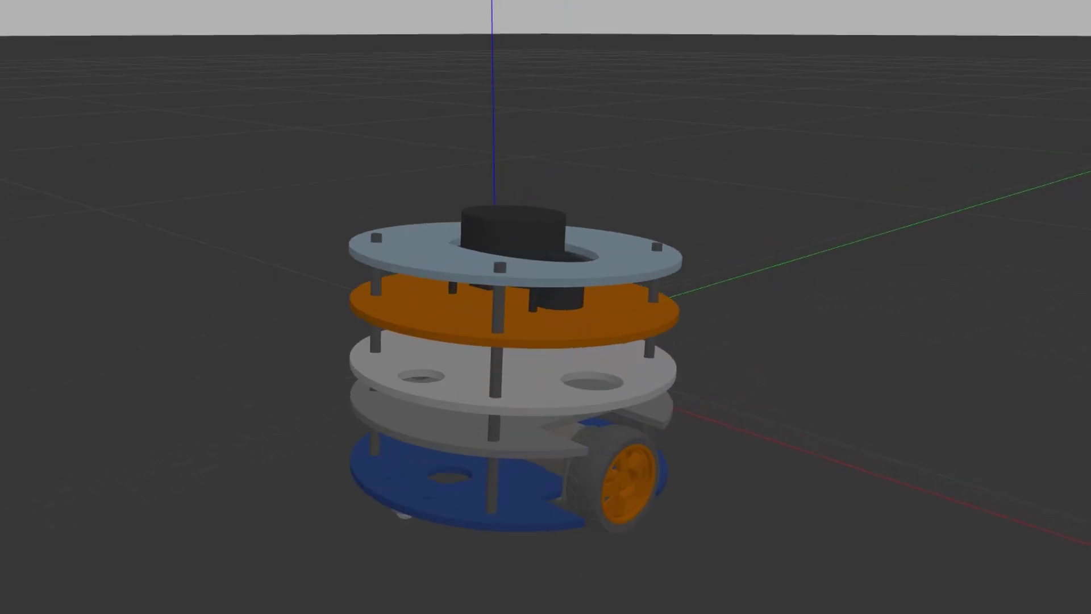
left_click_drag(74, 358, 416, 409)
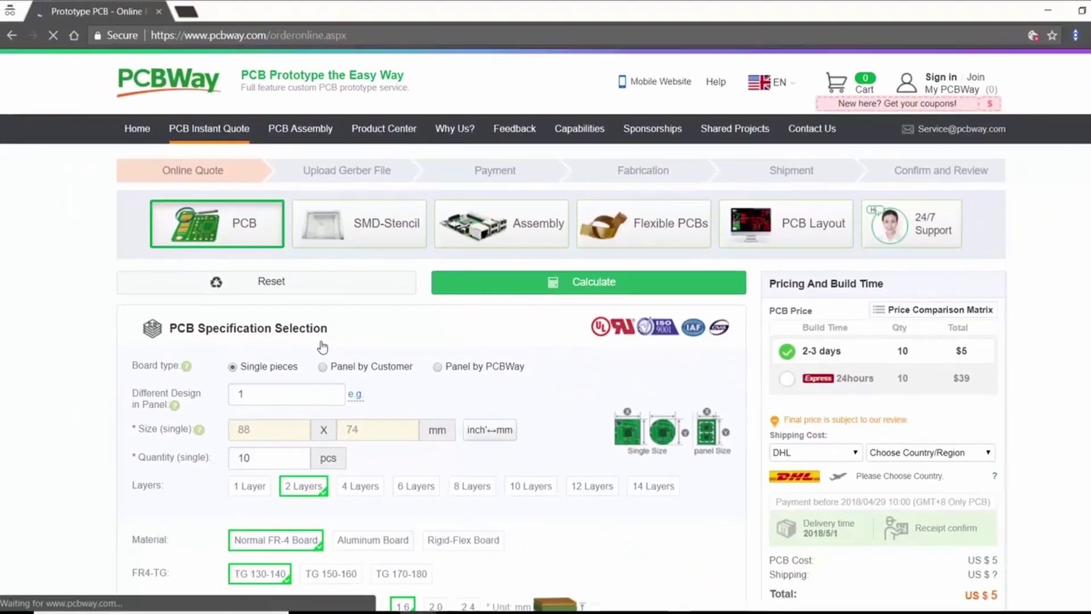
- Scroll the PCBWay instant-quote page down to the PCB Specification Selection options
scroll(328, 358, "down", 6)
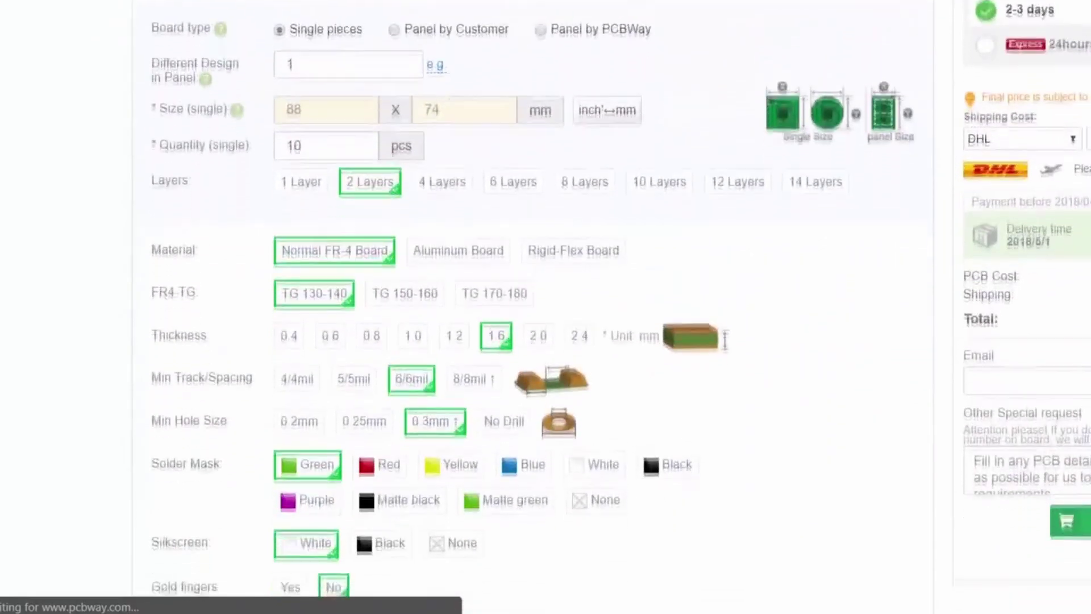
scroll(196, 309, "down", 2)
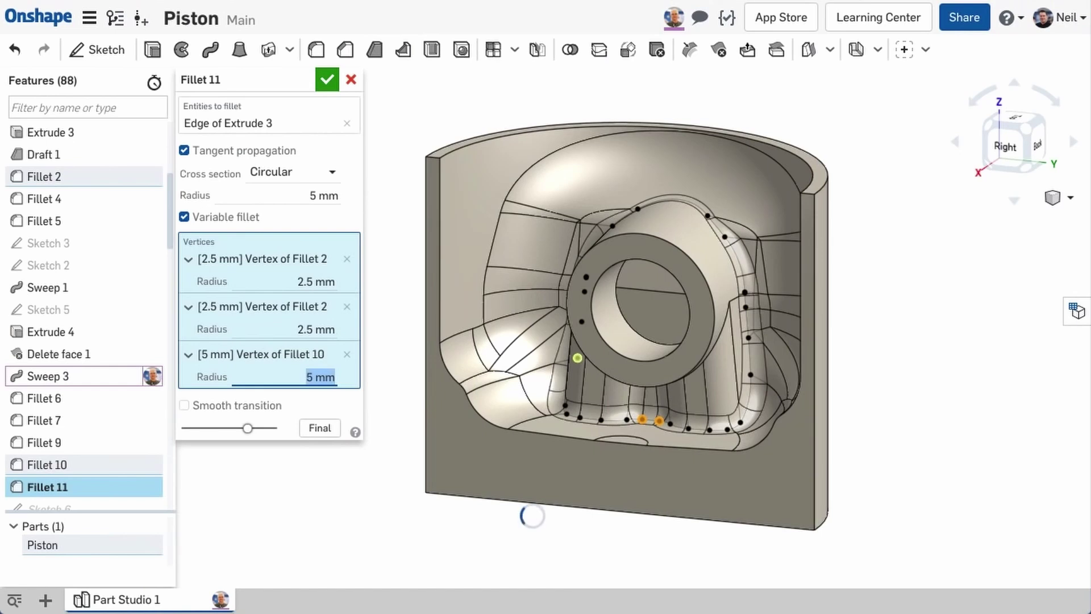
- Add one more 5 mm vertex to the variable fillet, confirm Fillet 11, and orbit higher
left_click(752, 374)
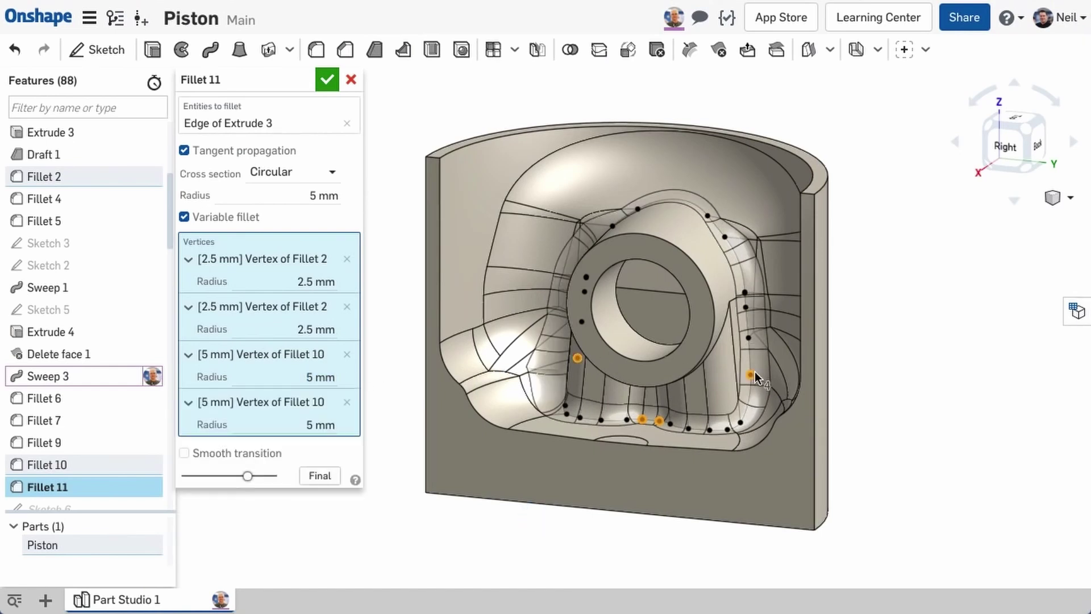
right_click(884, 344)
left_click(893, 349)
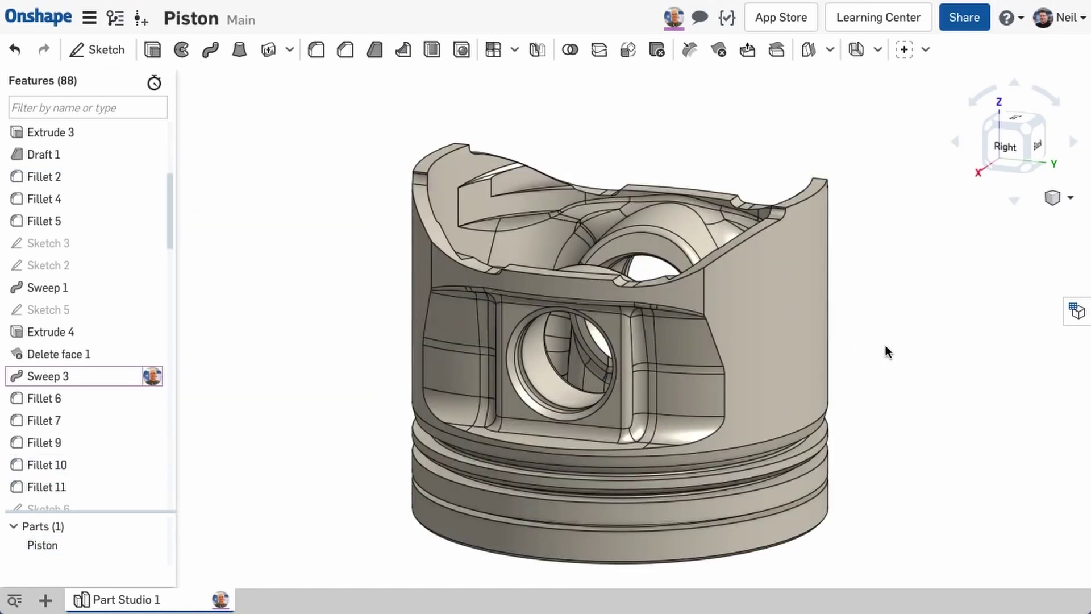
right_click_drag(885, 346, 884, 376)
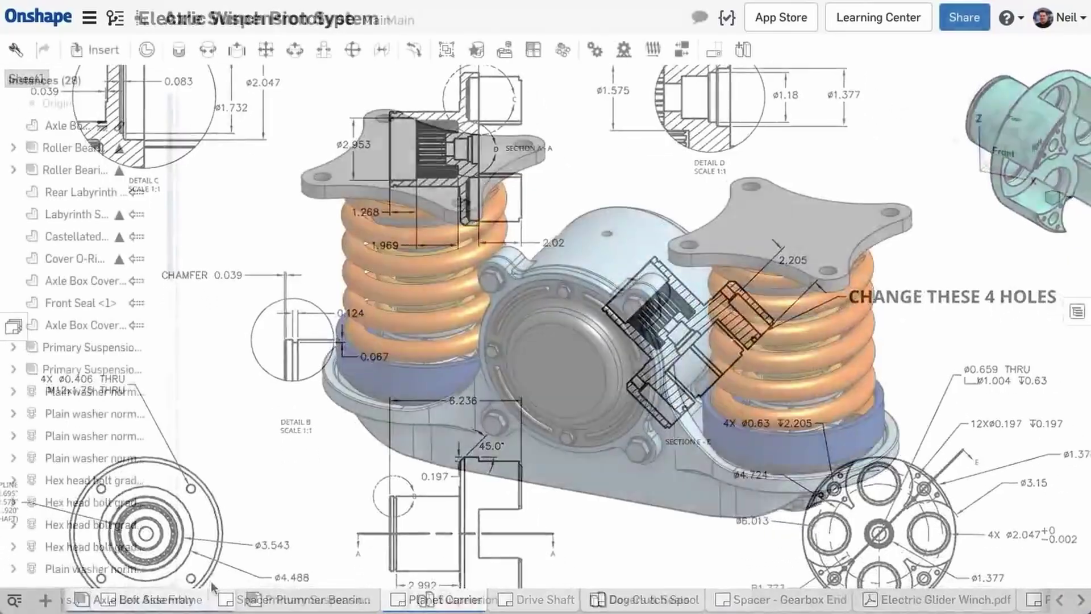
- Start a release candidate for the Axle Box Assembly and unhide both wheel parts
right_click(212, 593)
left_click(216, 579)
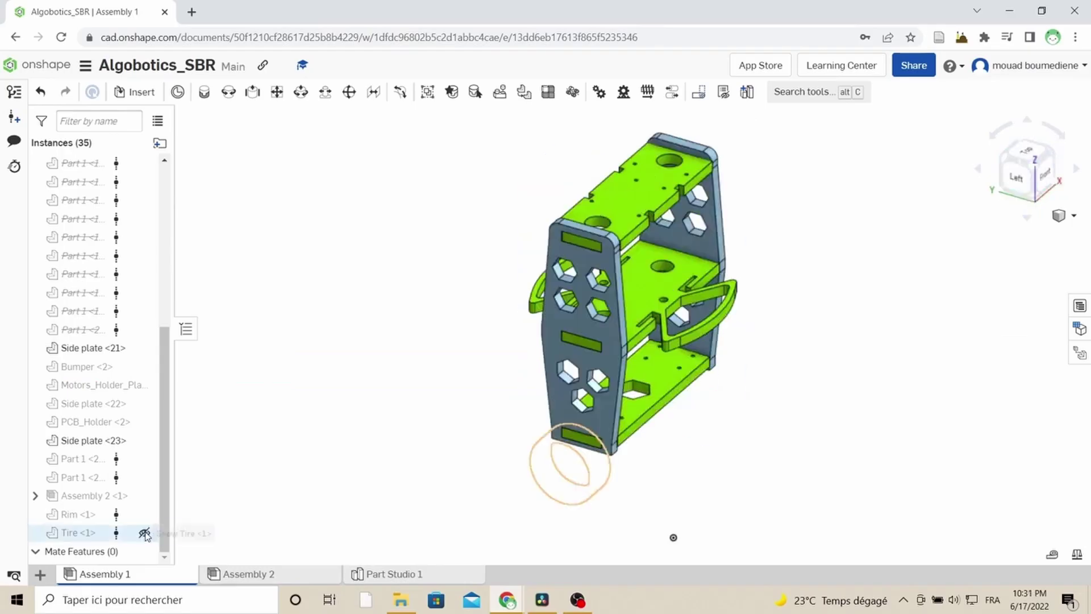
left_click(144, 532)
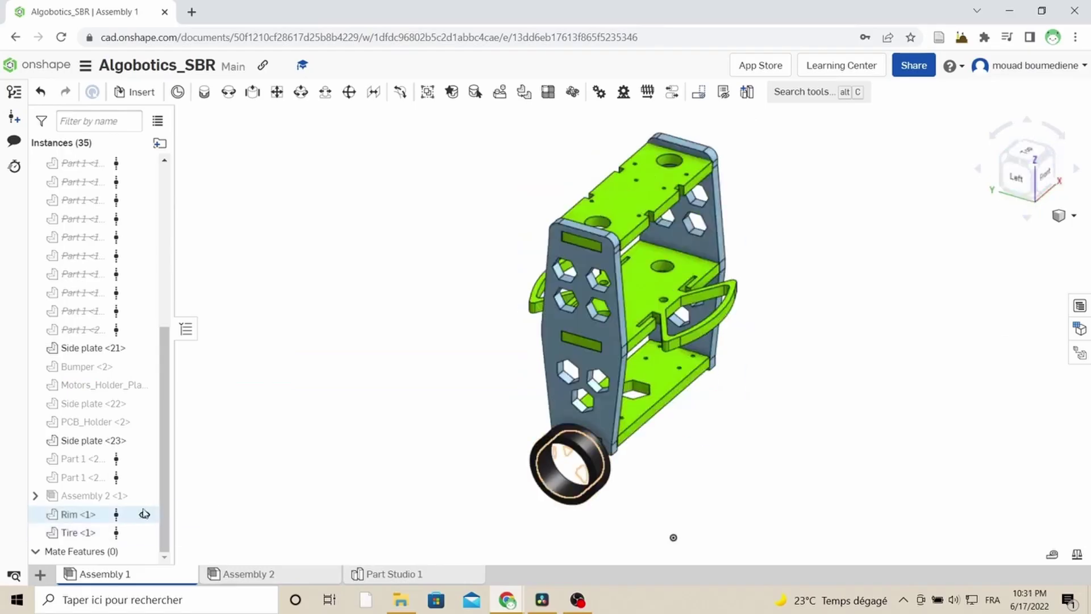
left_click(144, 458)
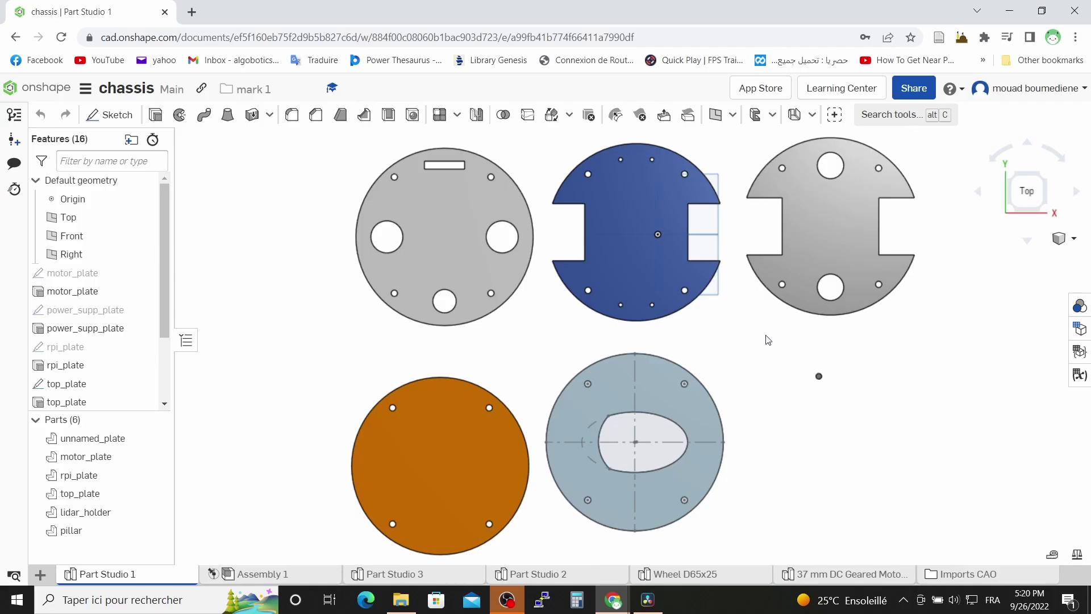
key("f")
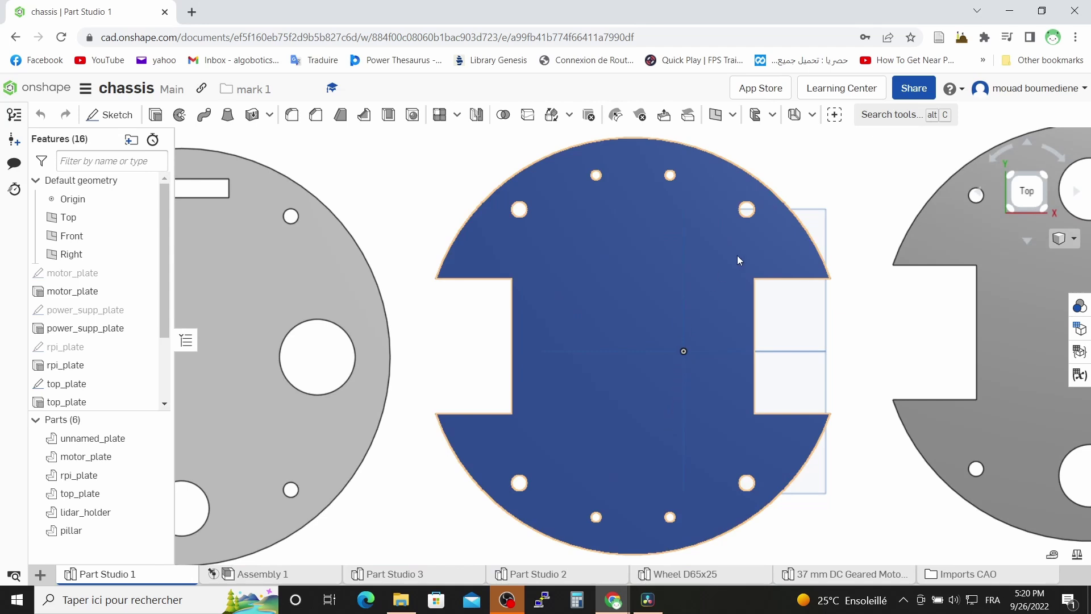
right_click(660, 257)
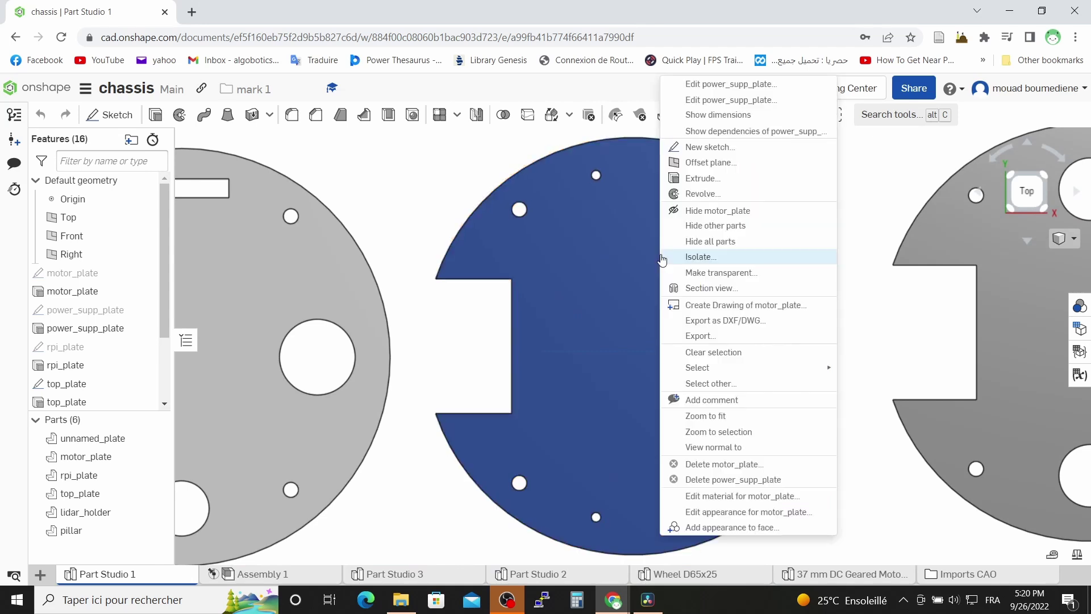
left_click(738, 100)
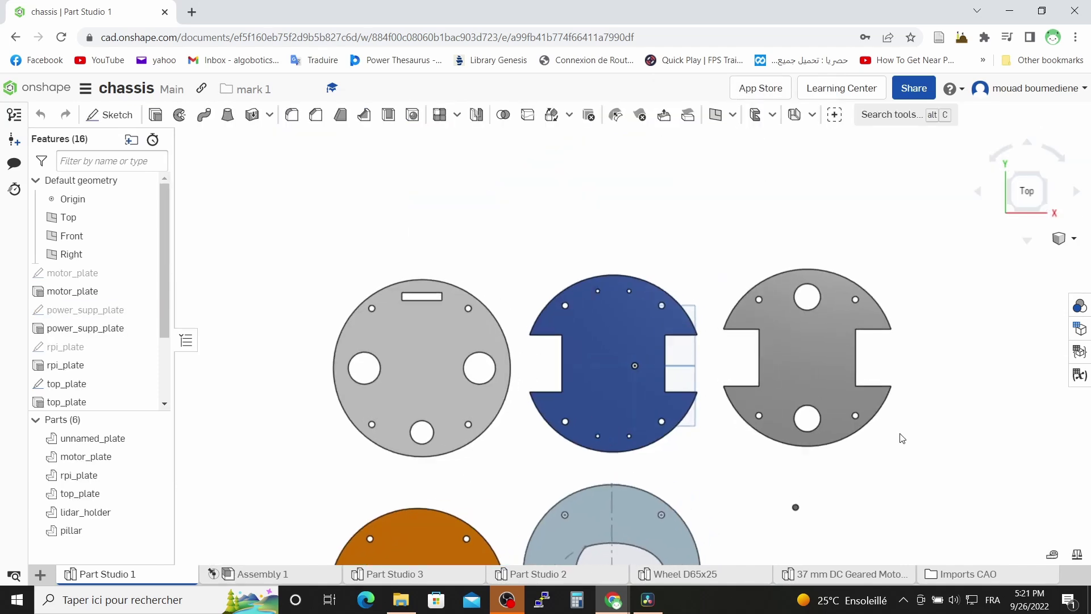
scroll(902, 437, "up", 3)
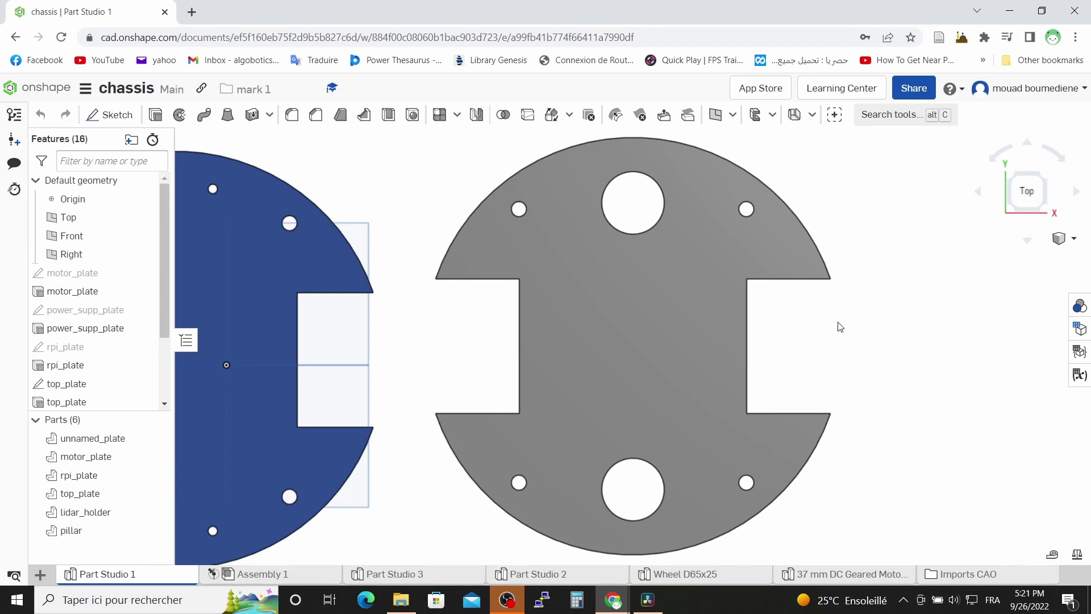
key("f")
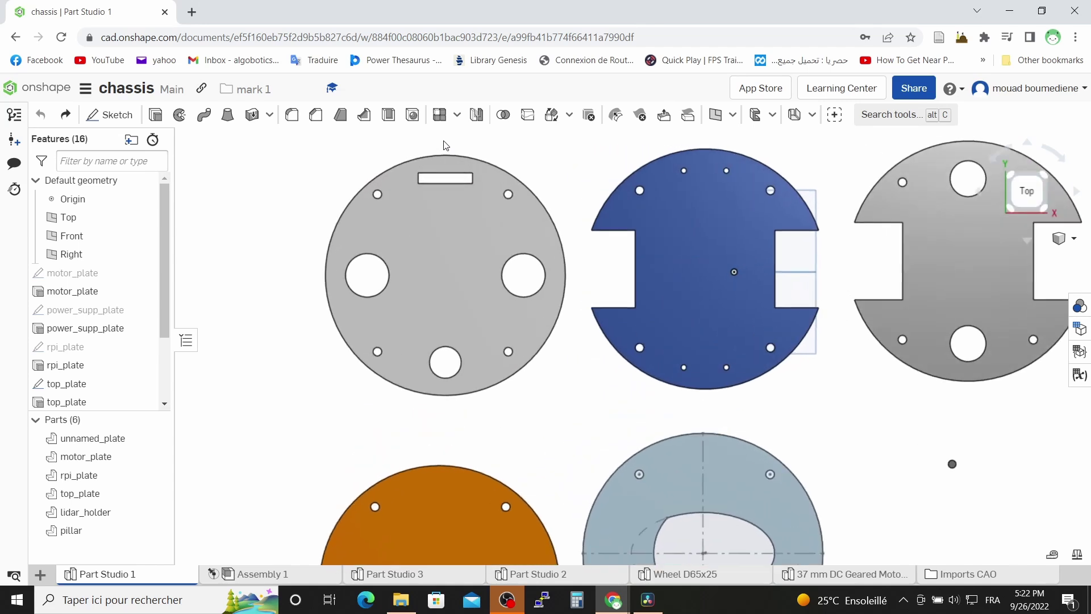
scroll(455, 423, "up", 5)
scroll(453, 418, "down", 2)
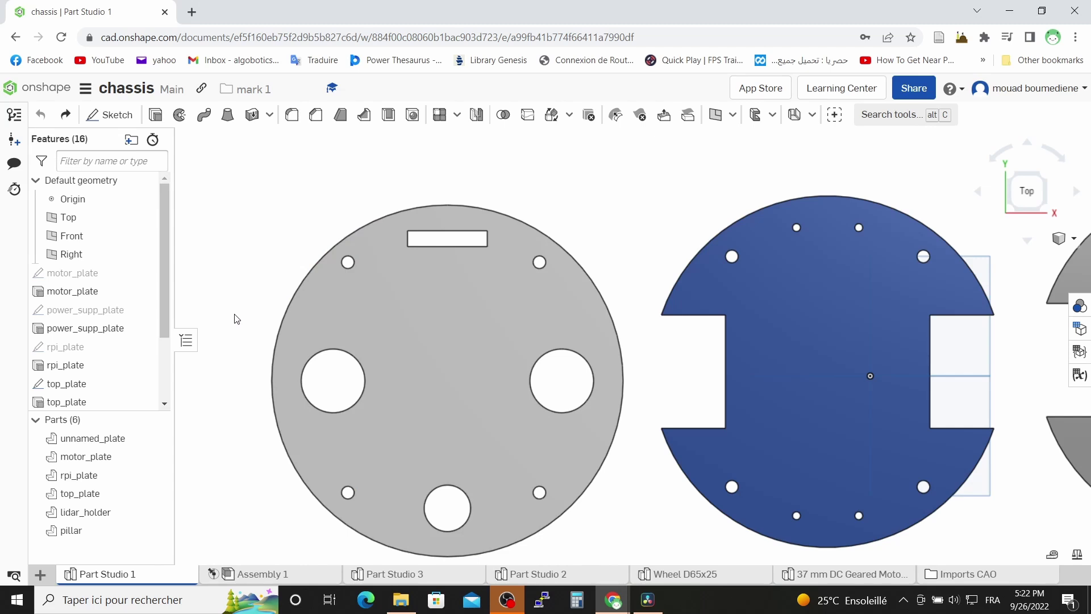
key("f")
scroll(565, 536, "up", 6)
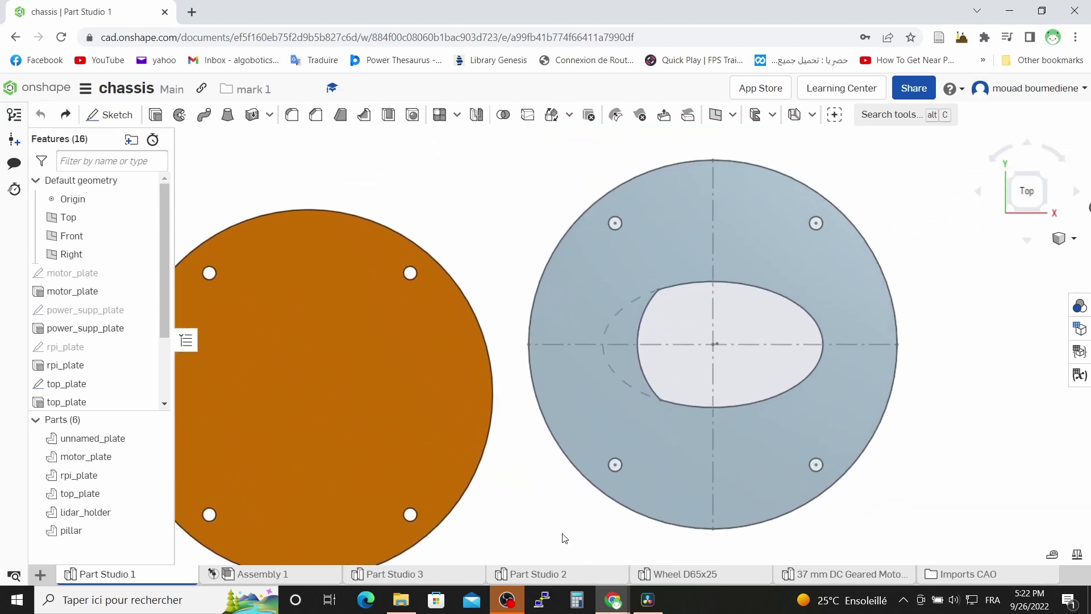
scroll(565, 538, "down", 1)
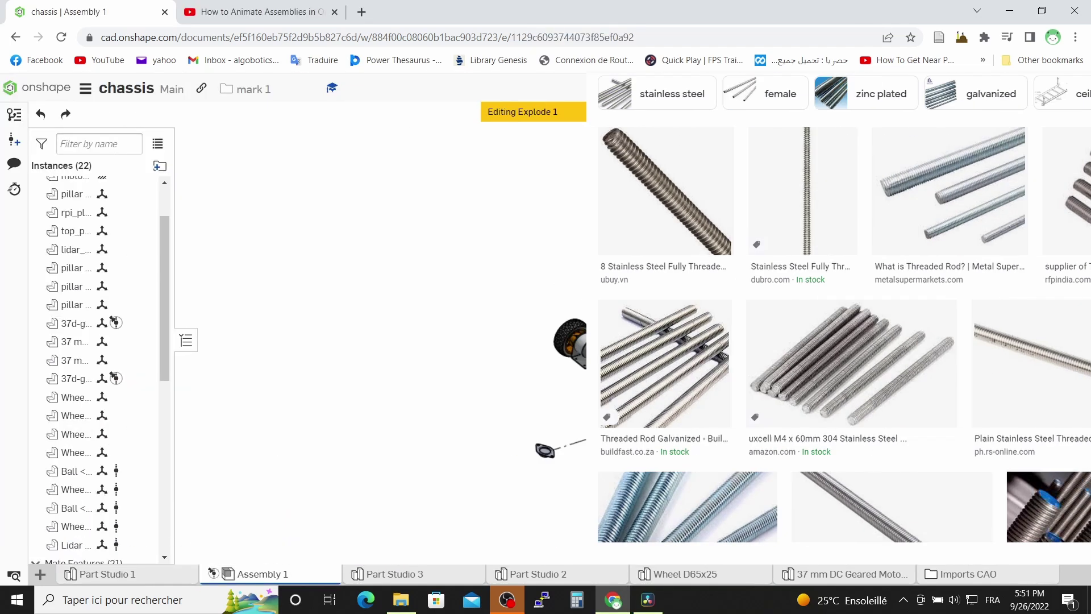
- Orbit Explode 1 to inspect the separated plates, pillars, motors, lidar and wheels
left_click_drag(986, 198, 1036, 191)
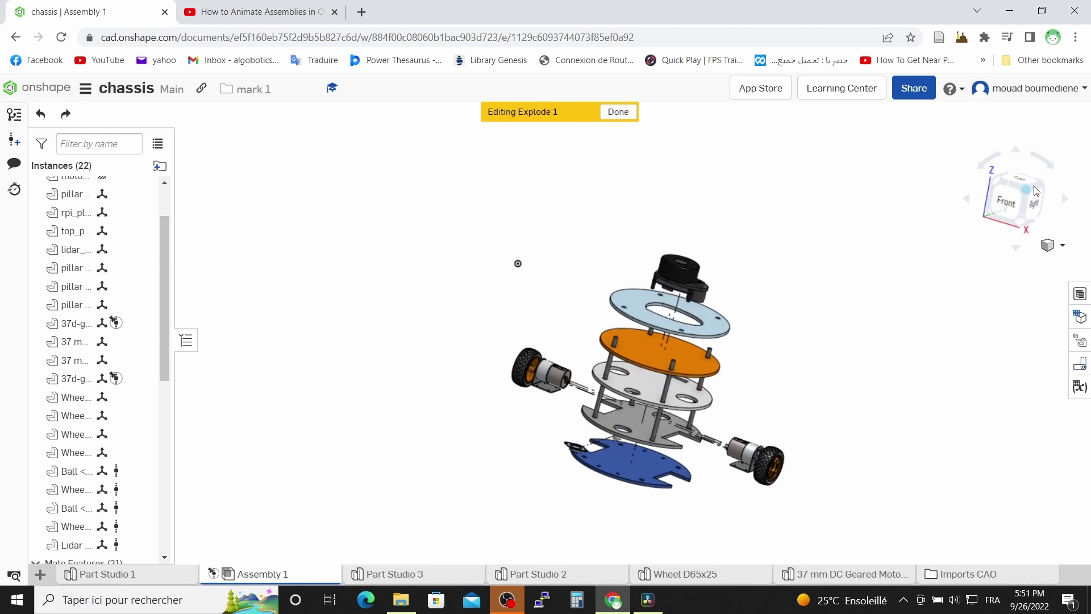
- Finish editing Explode 1, then zoom in and orbit the reassembled chassis to its side
left_click(628, 112)
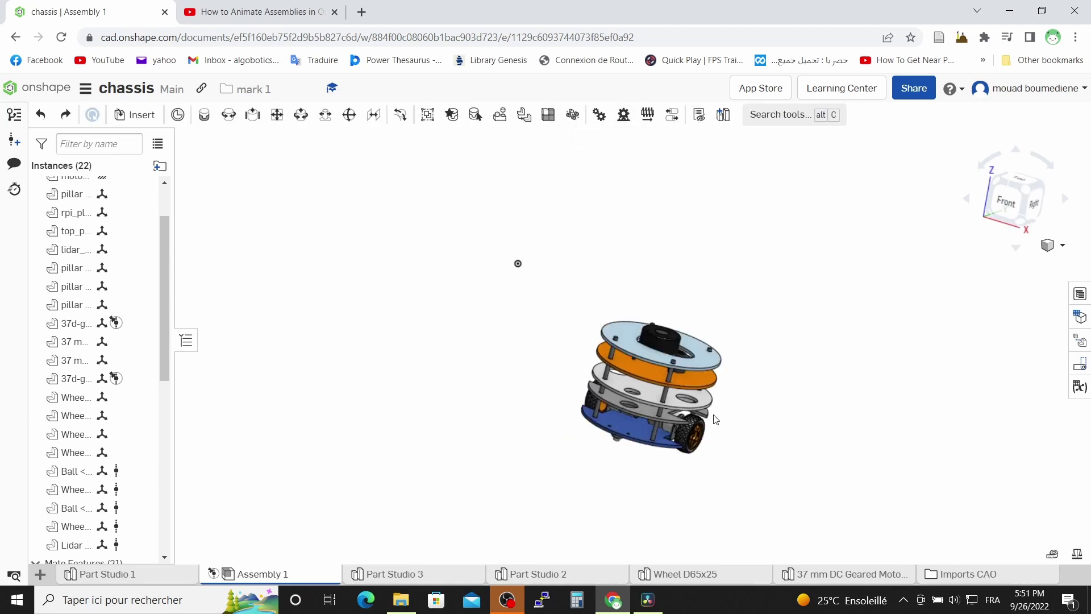
scroll(716, 419, "up", 6)
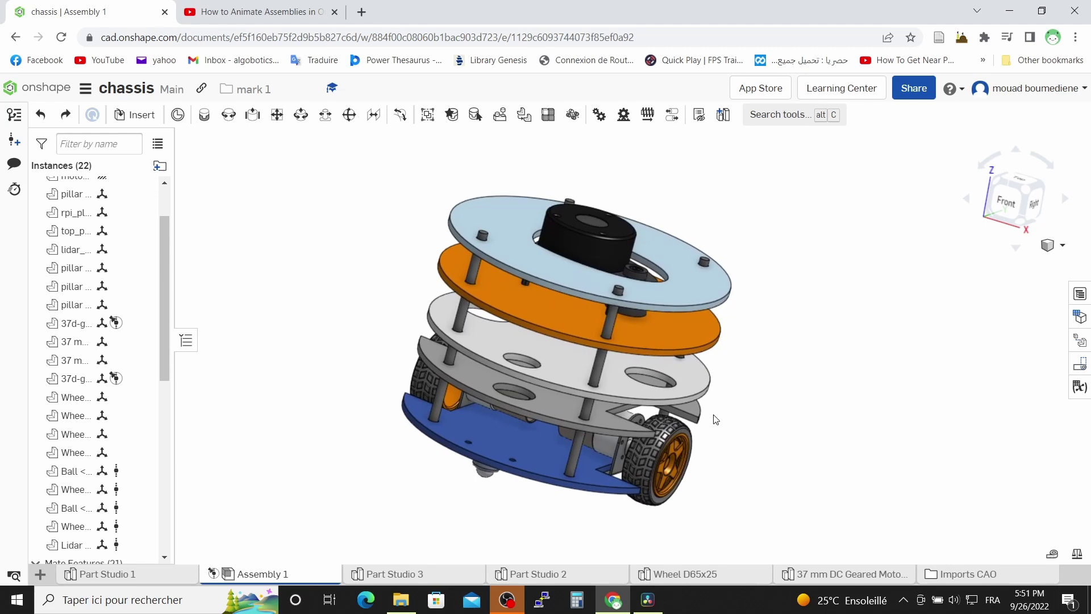
right_click_drag(757, 257, 772, 199)
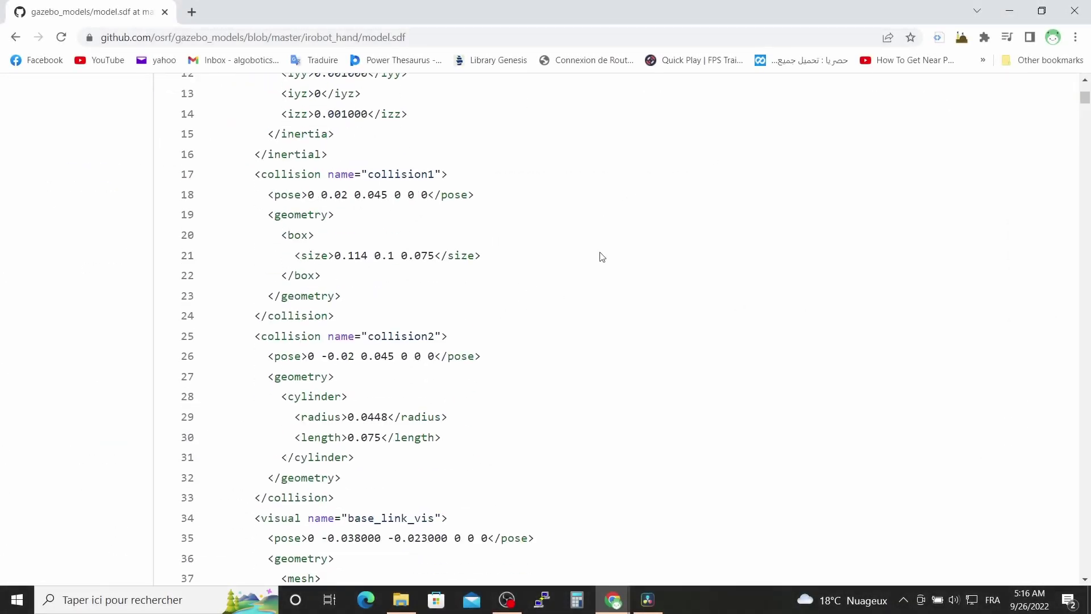
- Scroll model.sdf down to the collision_4 and collision_5 cylinders and the finger0 visual
scroll(603, 257, "down", 20)
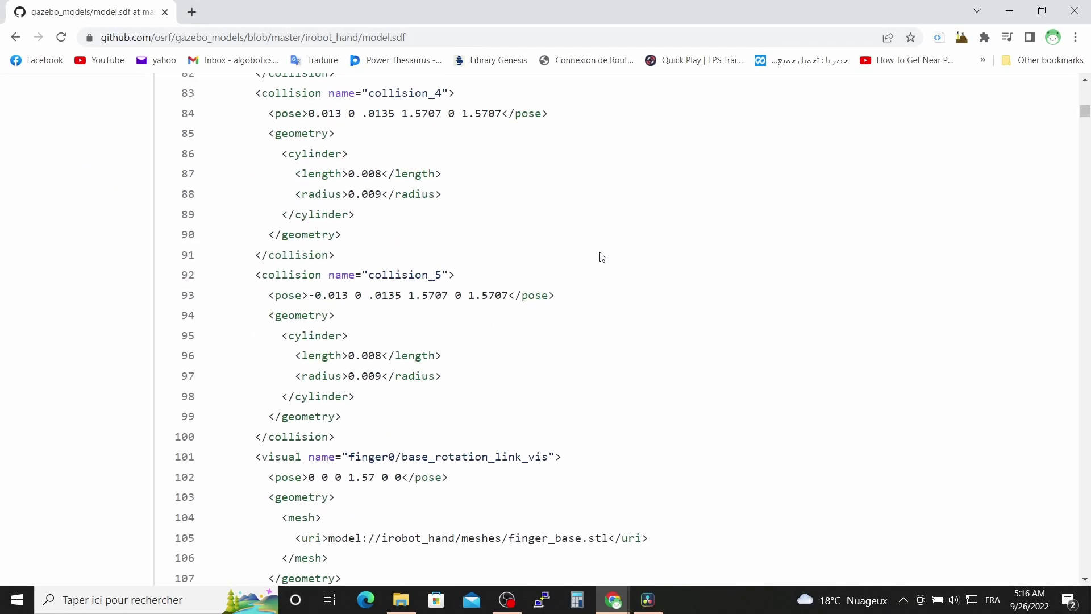
scroll(603, 257, "down", 10)
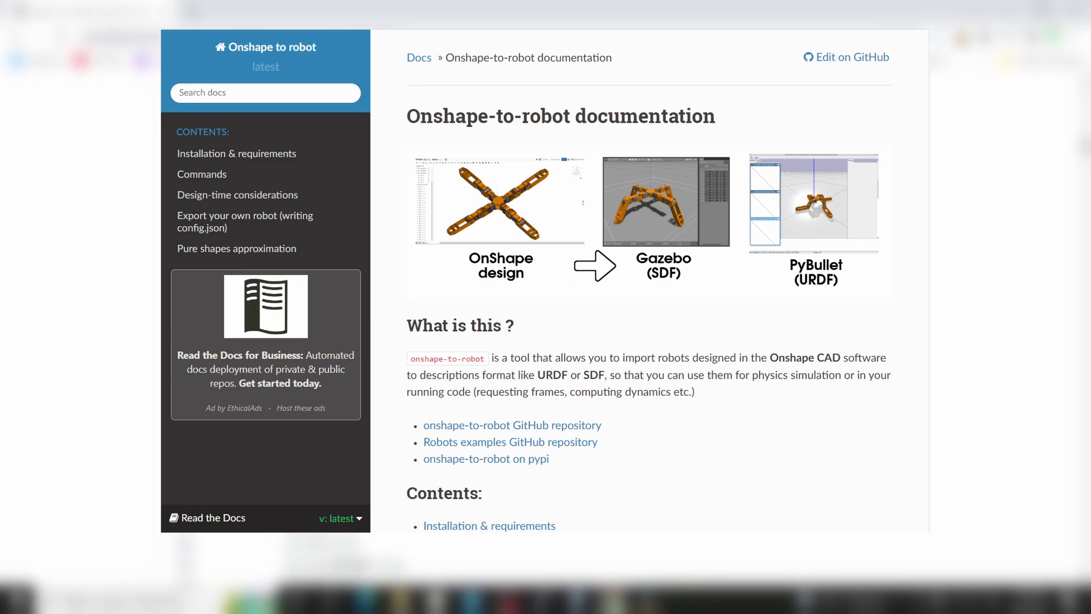